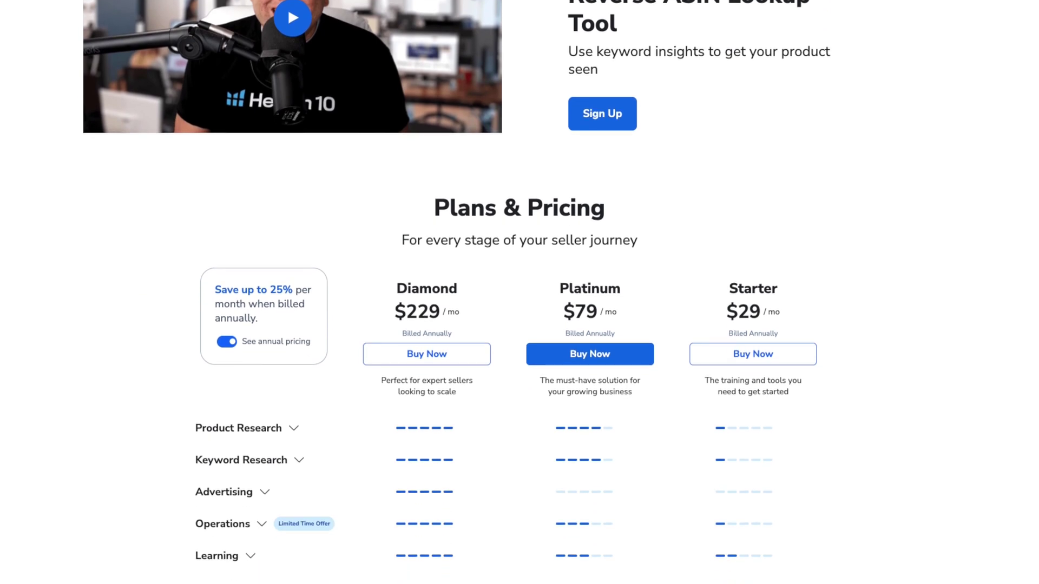
Step: Review the plans and pricing, the free keyword lookup form and the benefits on the Cerebro product page
{"action": "scroll", "coordinate": [519, 292], "scroll_direction": "down", "scroll_amount": 8}
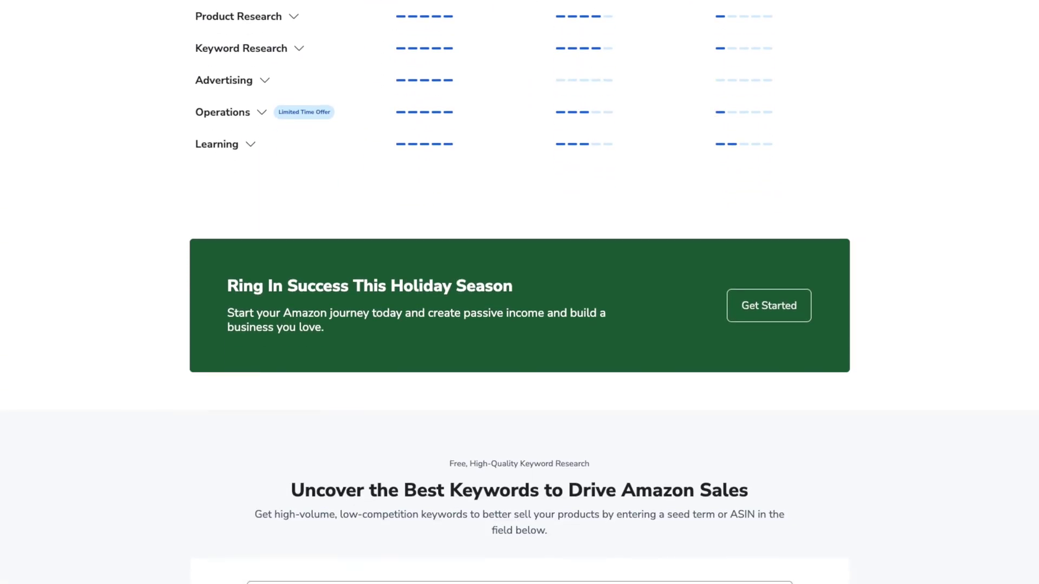
{"action": "scroll", "coordinate": [519, 292], "scroll_direction": "down", "scroll_amount": 6}
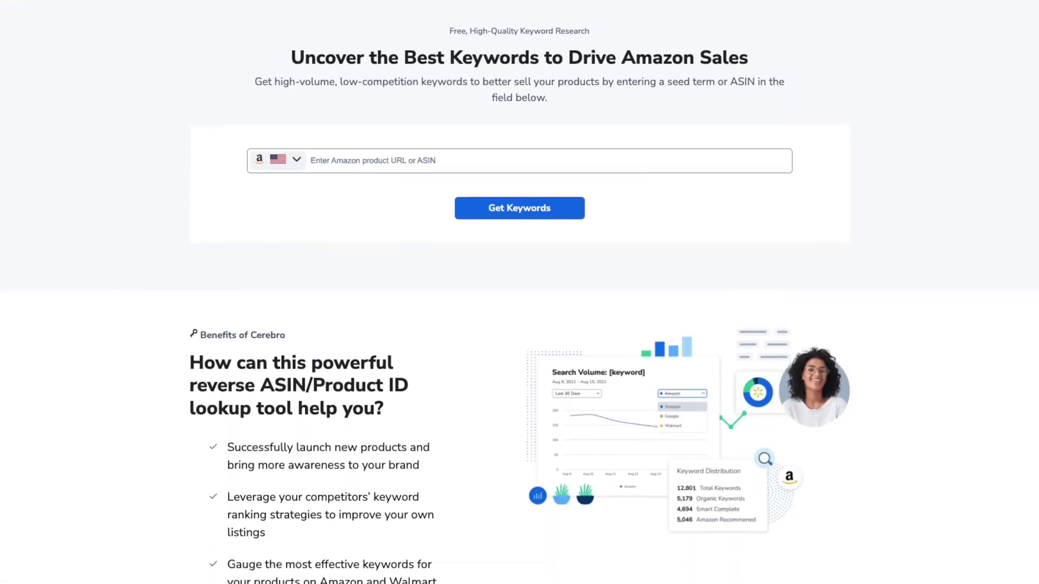
{"action": "scroll", "coordinate": [520, 292], "scroll_direction": "down", "scroll_amount": 2}
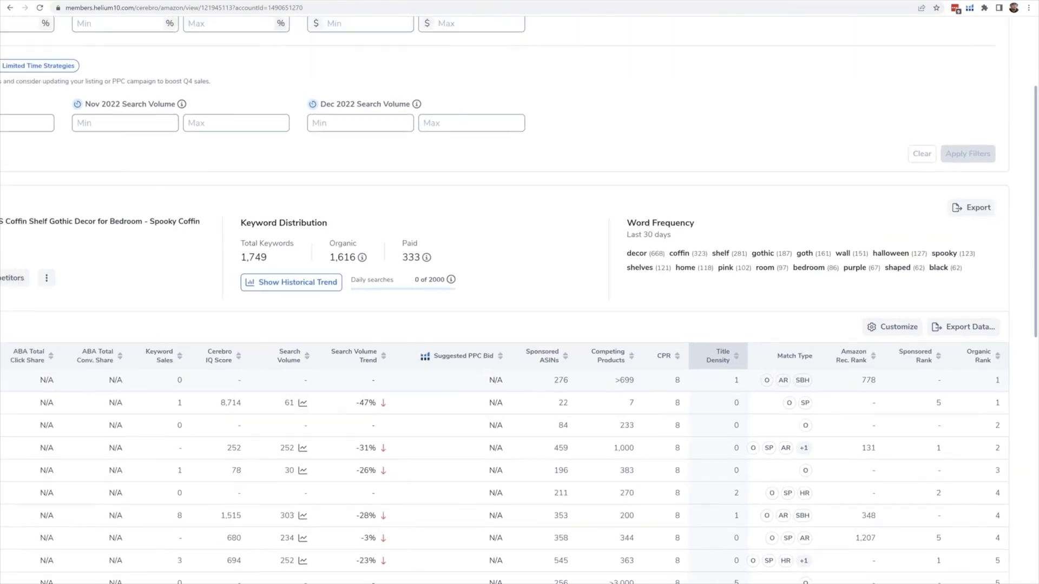
Step: Look up the ranking keywords for the product ASIN B07Z8HN212 in Cerebro
{"action": "scroll", "coordinate": [520, 303], "scroll_direction": "up", "scroll_amount": 6}
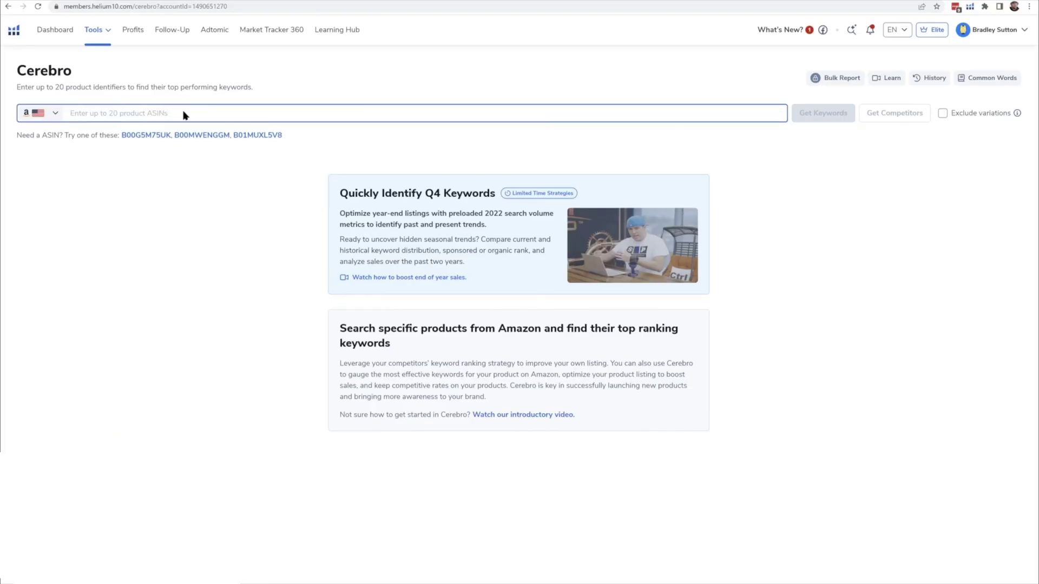
{"action": "type", "text": "B07Z8HN212"}
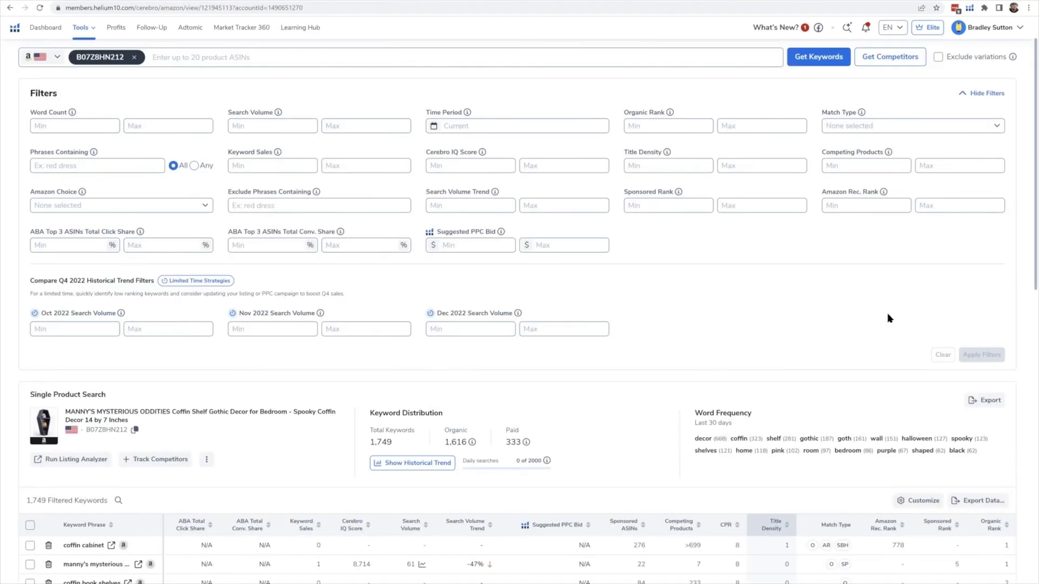
{"action": "scroll", "coordinate": [888, 318], "scroll_direction": "down", "scroll_amount": 1}
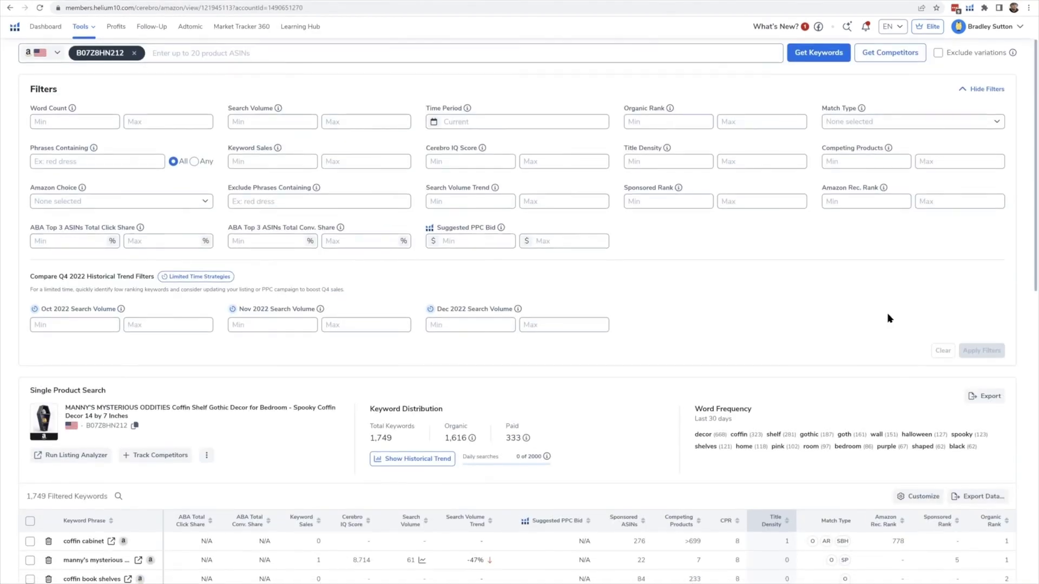
Step: Filter the keyword results to an organic rank between 1 and 50
{"action": "scroll", "coordinate": [888, 319], "scroll_direction": "down", "scroll_amount": 5}
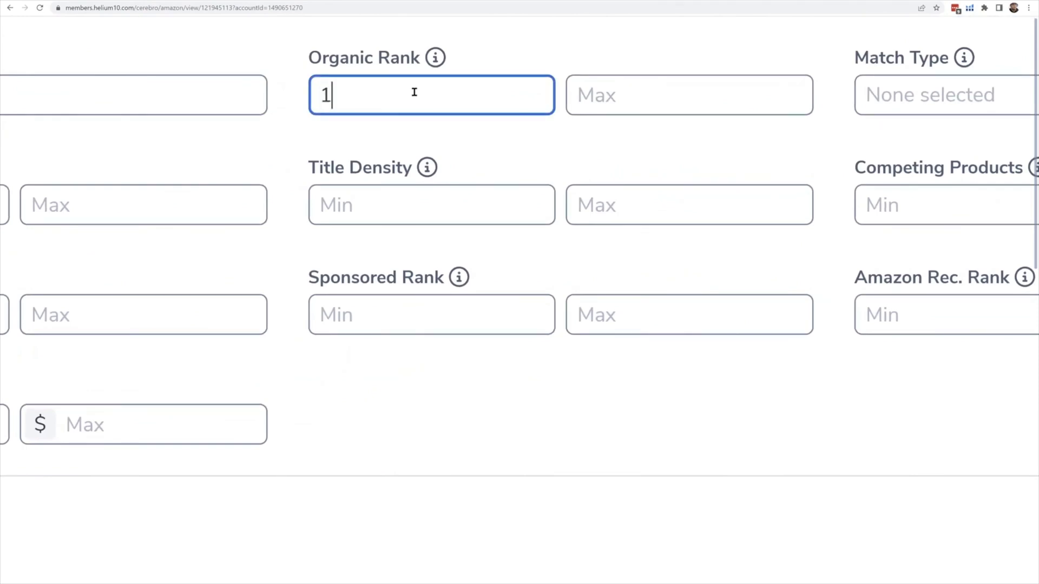
{"action": "scroll", "coordinate": [690, 97], "scroll_direction": "down", "scroll_amount": 5}
{"action": "left_click", "coordinate": [990, 413]}
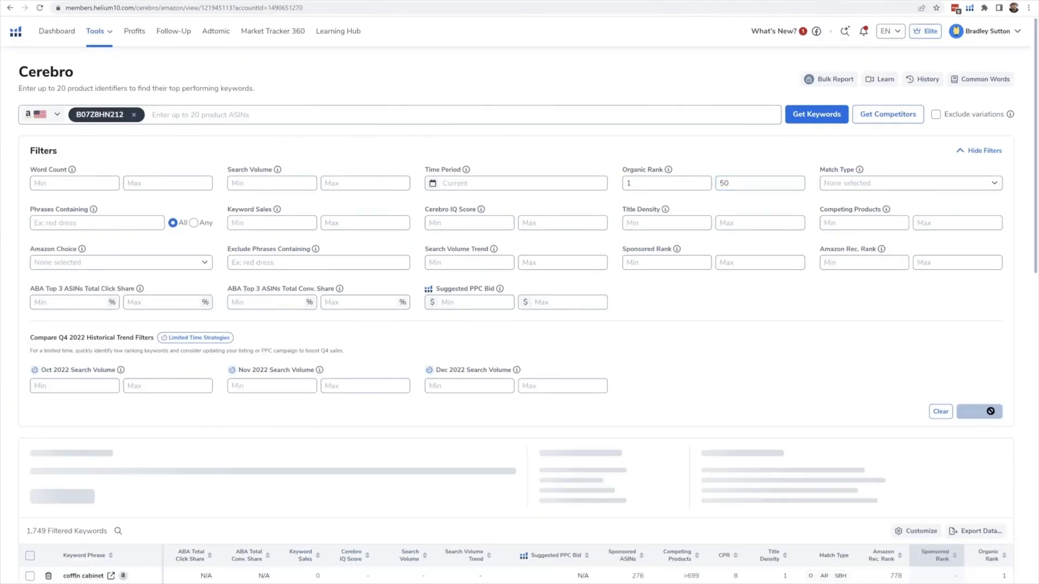
Step: Examine the filtered keyword list, including search volumes, match types and organic ranks
{"action": "scroll", "coordinate": [879, 432], "scroll_direction": "down", "scroll_amount": 5}
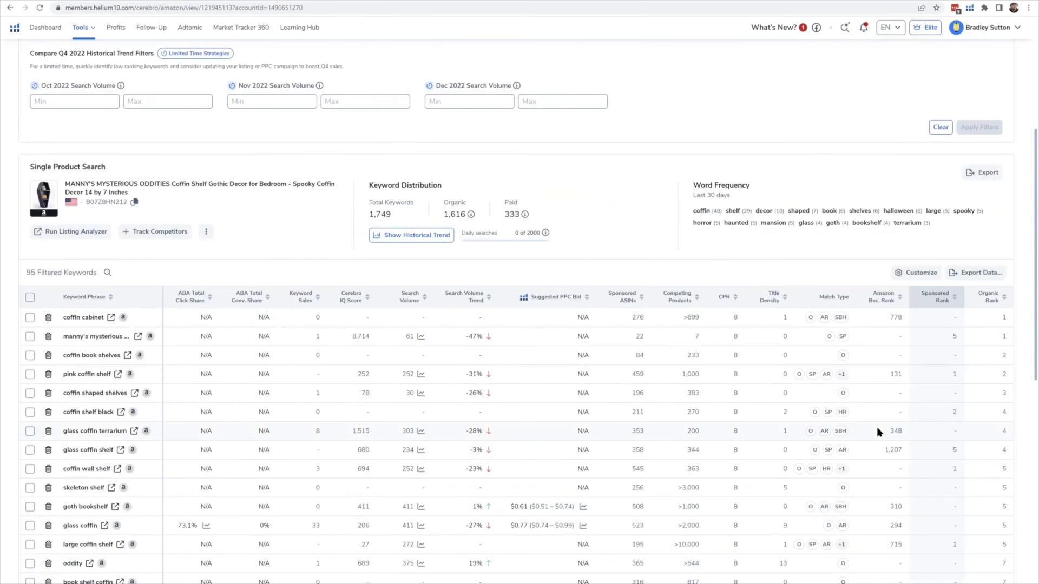
{"action": "scroll", "coordinate": [432, 331], "scroll_direction": "down", "scroll_amount": 1}
{"action": "scroll", "coordinate": [432, 332], "scroll_direction": "down", "scroll_amount": 6}
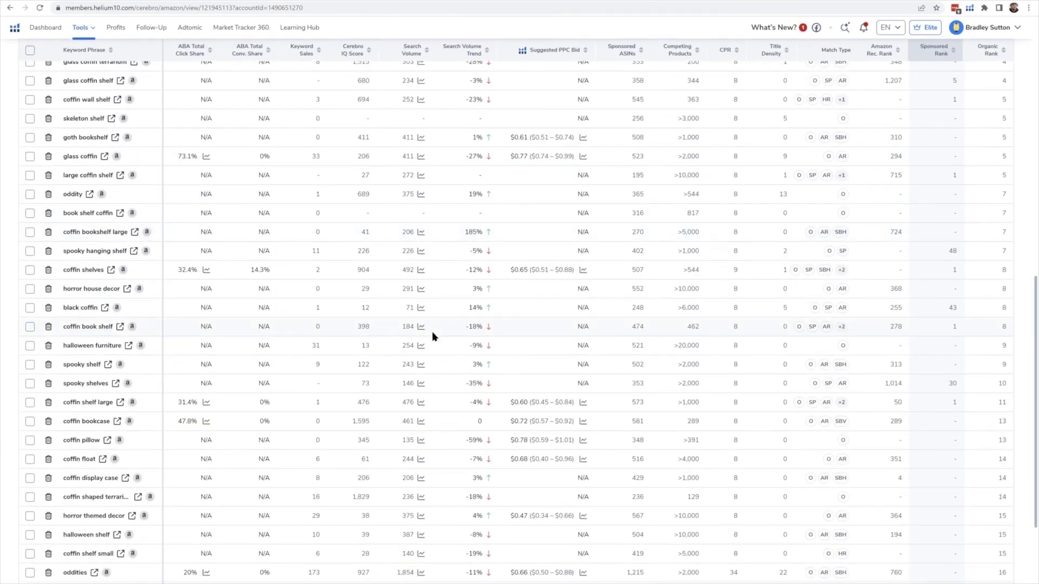
{"action": "scroll", "coordinate": [432, 332], "scroll_direction": "down", "scroll_amount": 2}
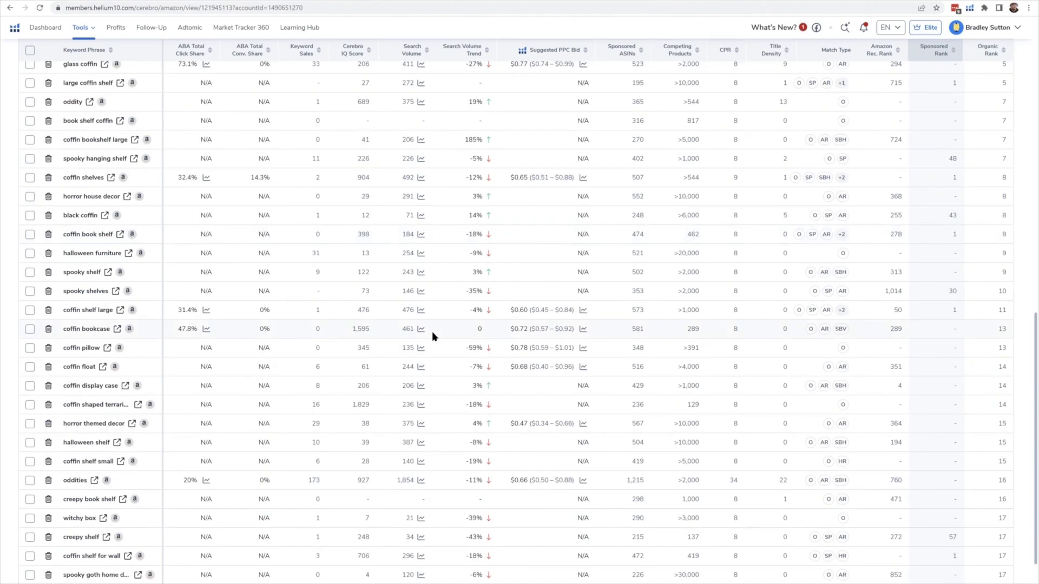
{"action": "scroll", "coordinate": [432, 331], "scroll_direction": "down", "scroll_amount": 5}
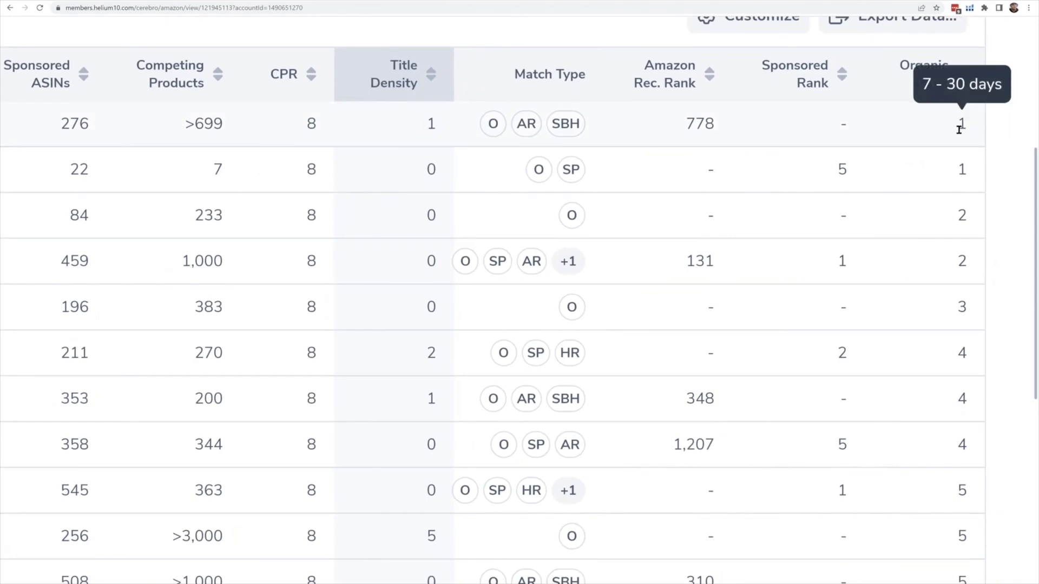
{"action": "left_click", "coordinate": [948, 81]}
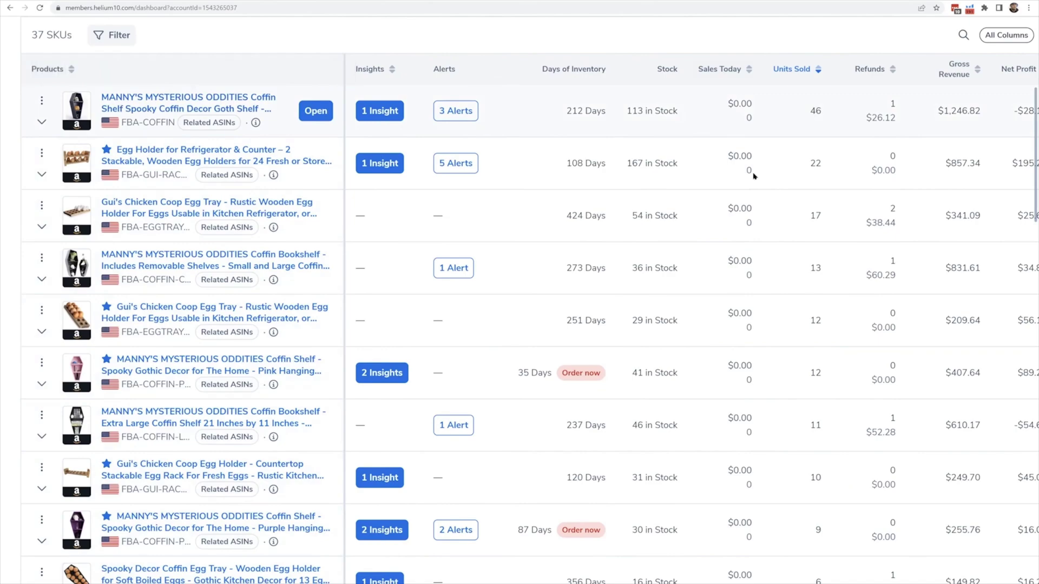
Step: Switch the dashboard's My Products list from SKU to Parent level
{"action": "scroll", "coordinate": [185, 86], "scroll_direction": "up", "scroll_amount": 2}
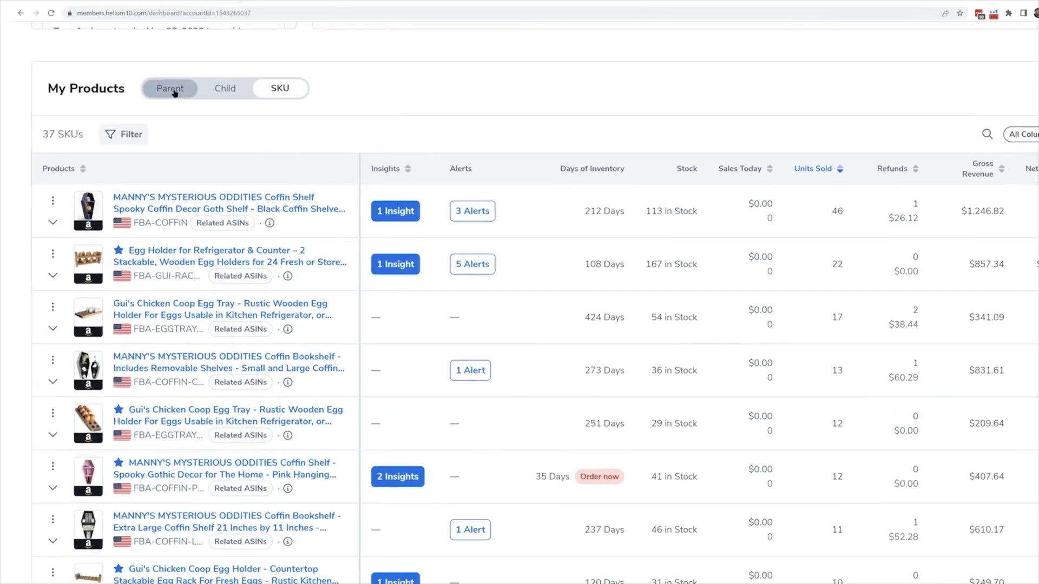
{"action": "left_click", "coordinate": [179, 84]}
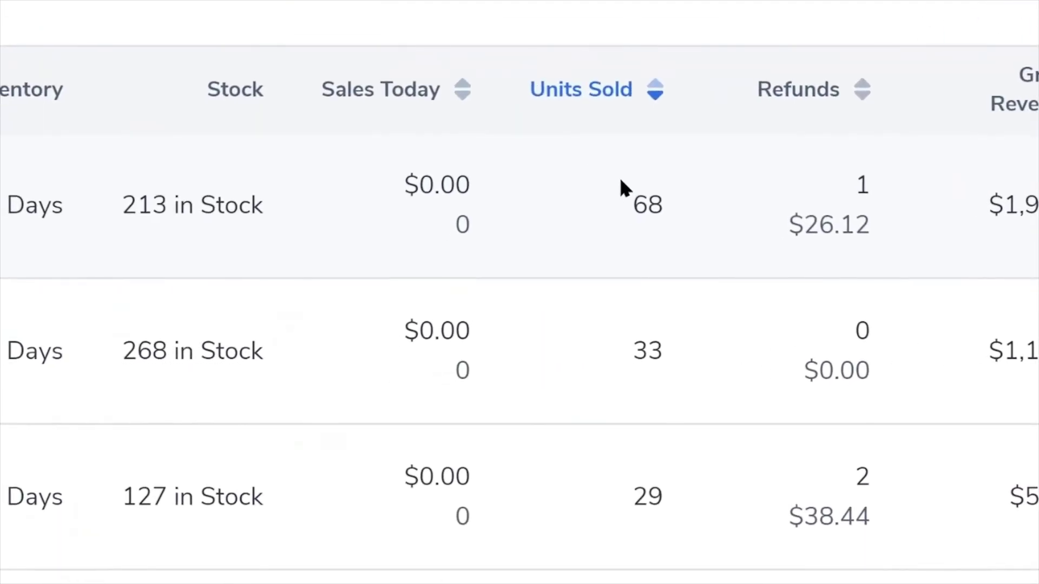
Step: Review the product insights and their suggested actions in the insights list
{"action": "left_click", "coordinate": [865, 64]}
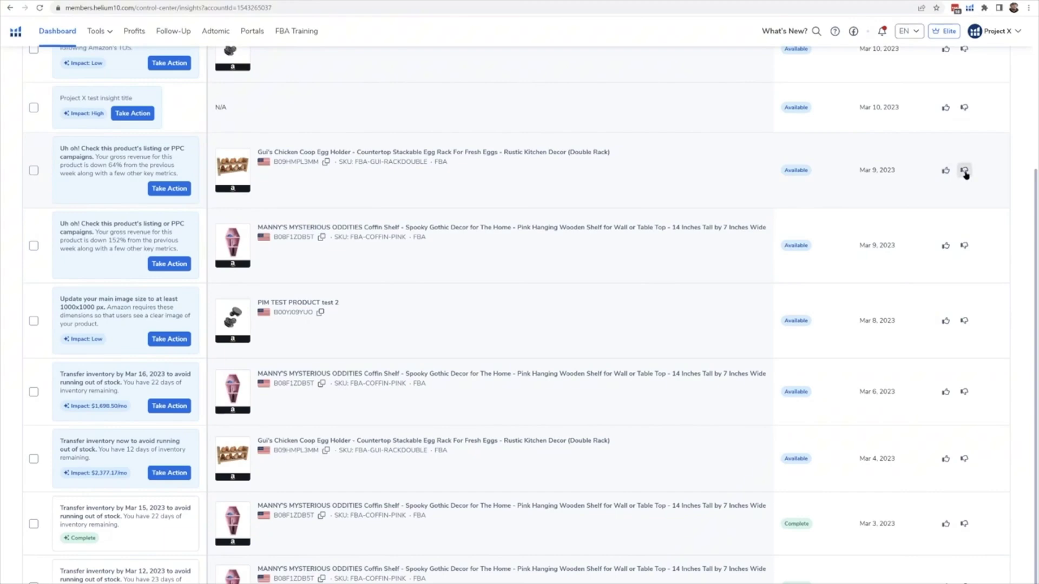
{"action": "scroll", "coordinate": [952, 162], "scroll_direction": "down", "scroll_amount": 1}
{"action": "left_click", "coordinate": [162, 218]}
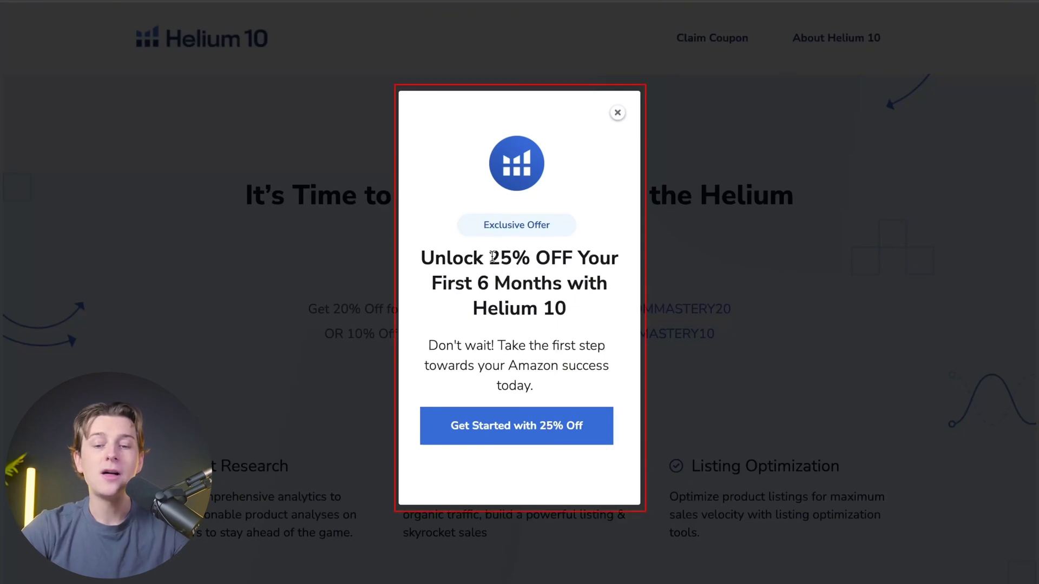
Step: Highlight the 25% discount in the Helium 10 exclusive offer and accept the offer
{"action": "left_click_drag", "start_coordinate": [493, 258], "coordinate": [527, 262]}
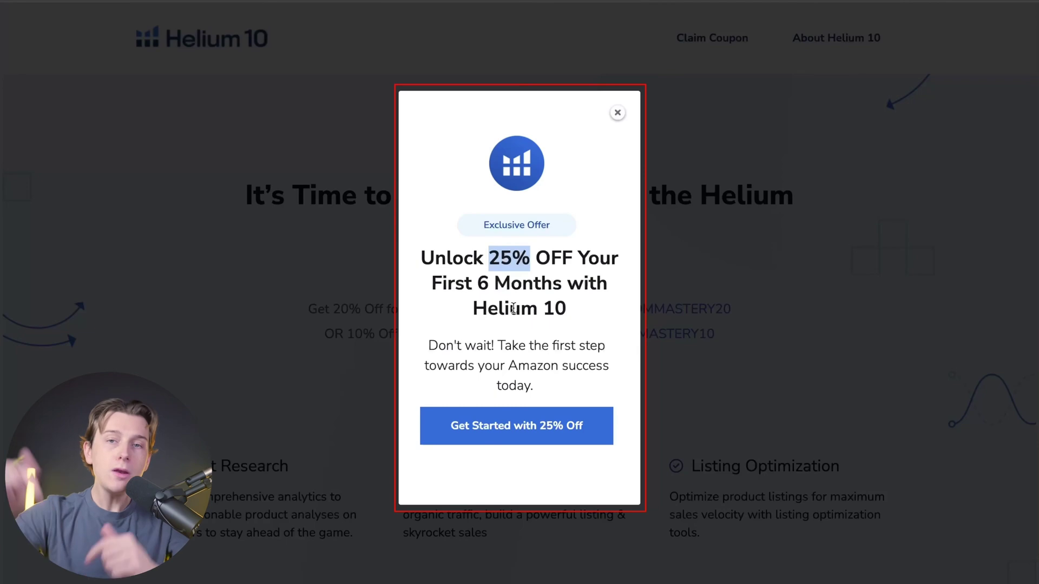
{"action": "left_click_drag", "start_coordinate": [490, 257], "coordinate": [527, 262]}
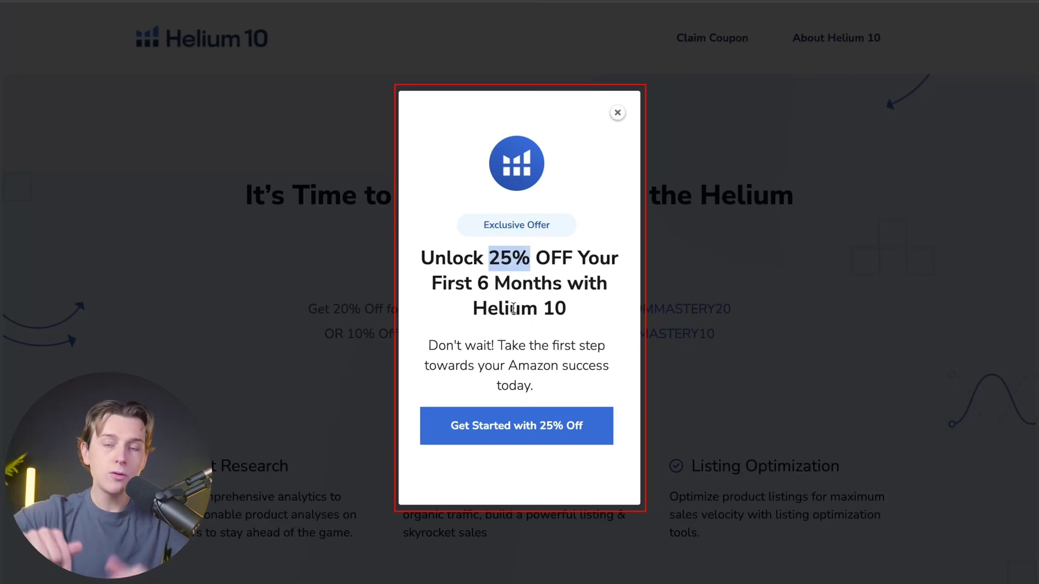
{"action": "left_click", "coordinate": [516, 429]}
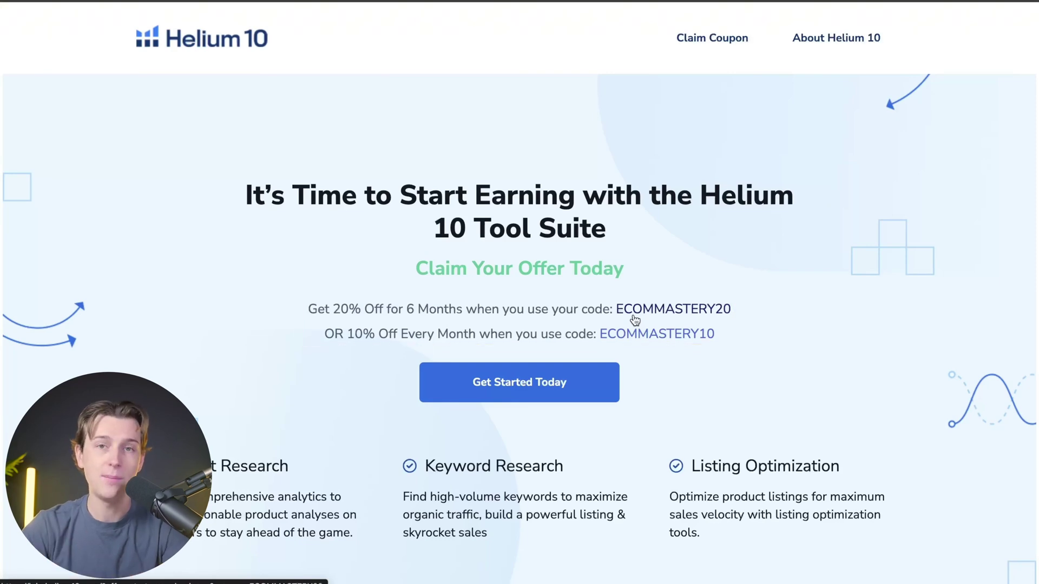
Step: Start the sign-up from the coupon page and review the account form and Platinum Plan subscription summary
{"action": "left_click", "coordinate": [546, 388]}
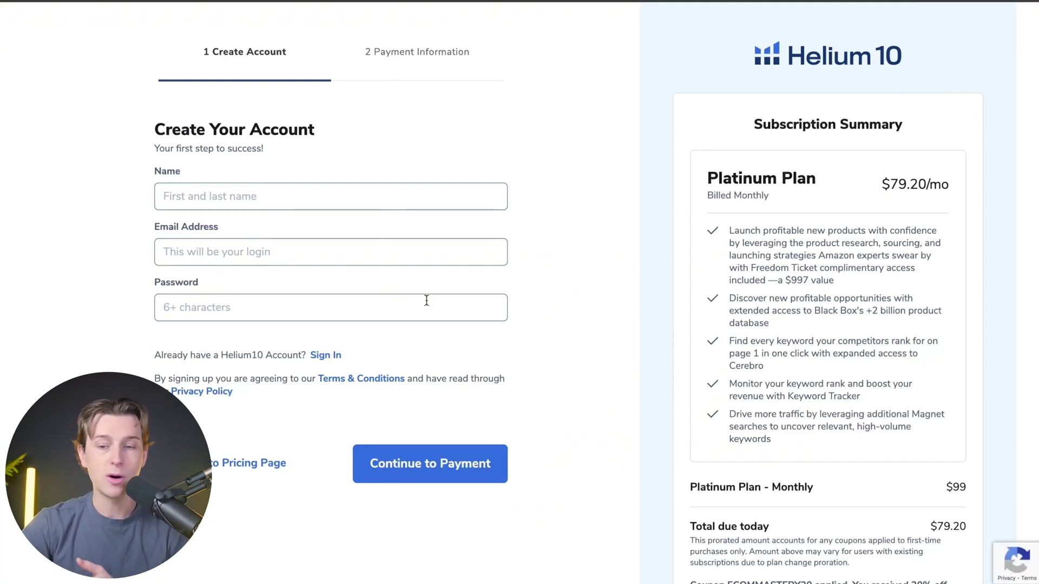
{"action": "scroll", "coordinate": [817, 241], "scroll_direction": "down", "scroll_amount": 4}
{"action": "scroll", "coordinate": [817, 240], "scroll_direction": "up", "scroll_amount": 4}
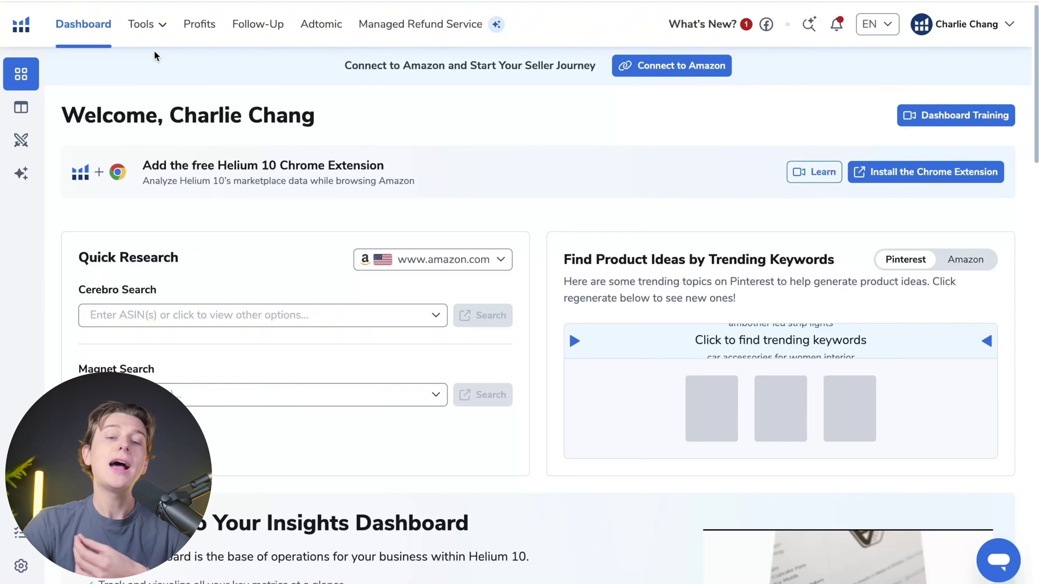
Step: Open the Cerebro reverse product lookup tool and dismiss the feedback survey
{"action": "left_click", "coordinate": [144, 25]}
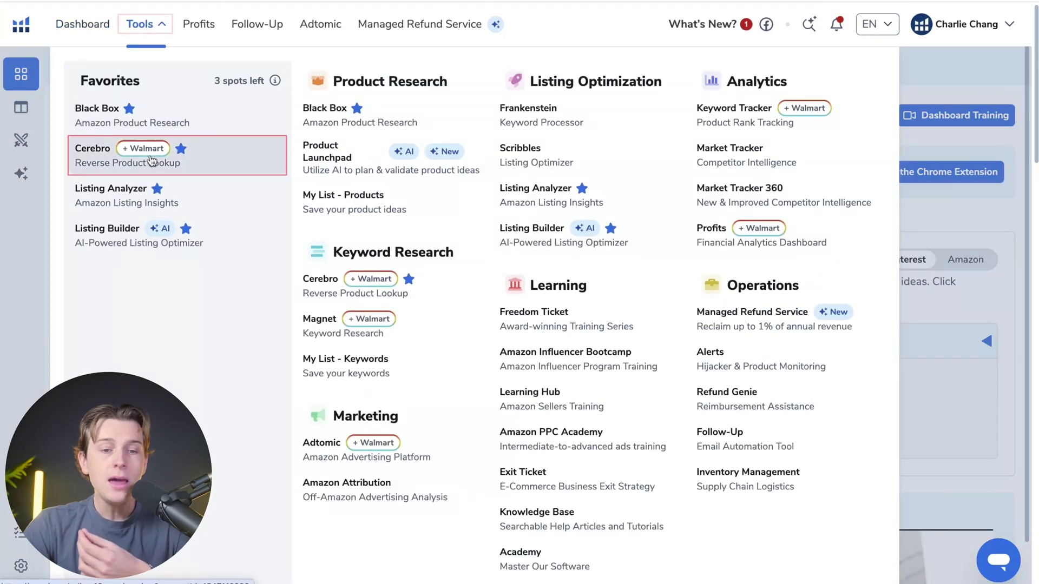
{"action": "left_click", "coordinate": [198, 164]}
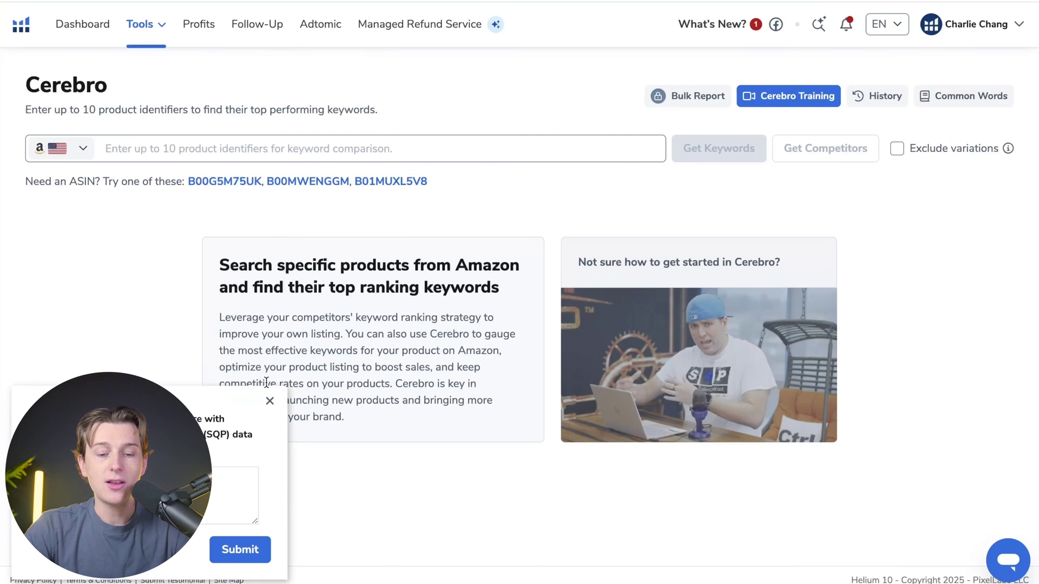
{"action": "left_click", "coordinate": [269, 403]}
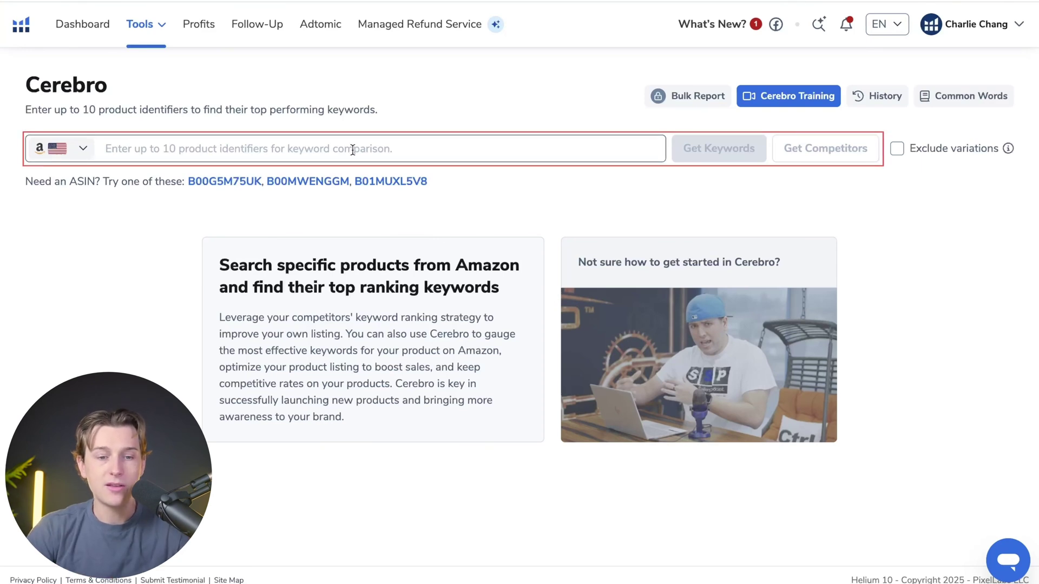
Step: Copy the sample ASIN B01MUXL5V8 into the Cerebro search and get its keywords
{"action": "left_click", "coordinate": [164, 154]}
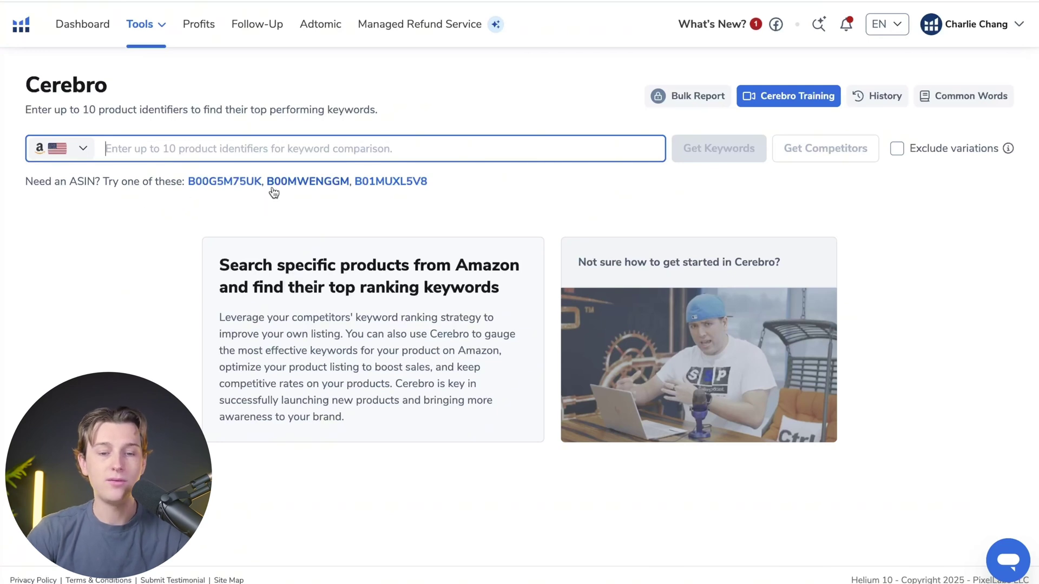
{"action": "left_click_drag", "start_coordinate": [428, 184], "coordinate": [355, 188]}
{"action": "key", "text": "ctrl+c"}
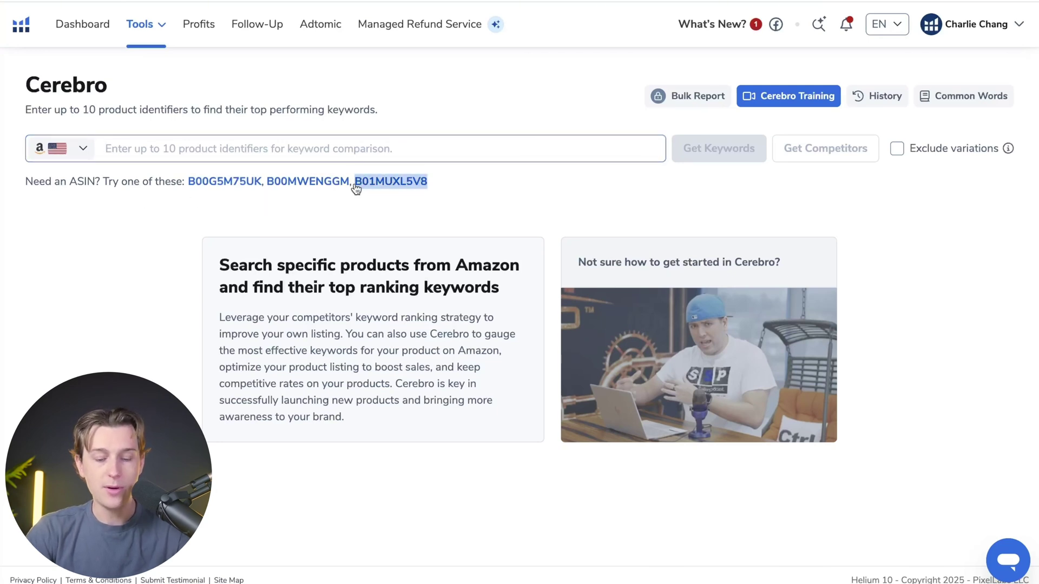
{"action": "left_click", "coordinate": [374, 147]}
{"action": "key", "text": "ctrl+v"}
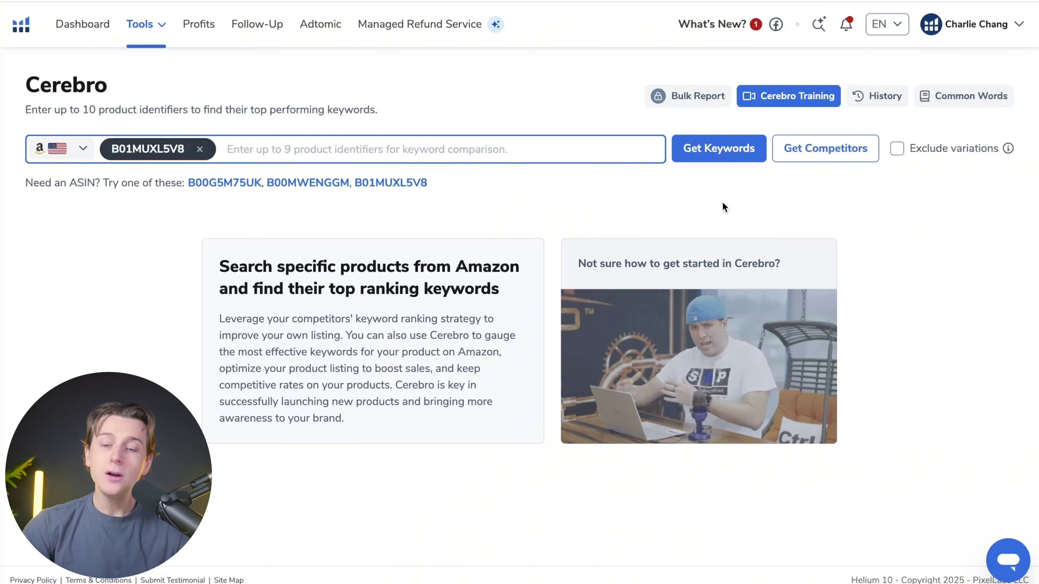
{"action": "left_click", "coordinate": [730, 154]}
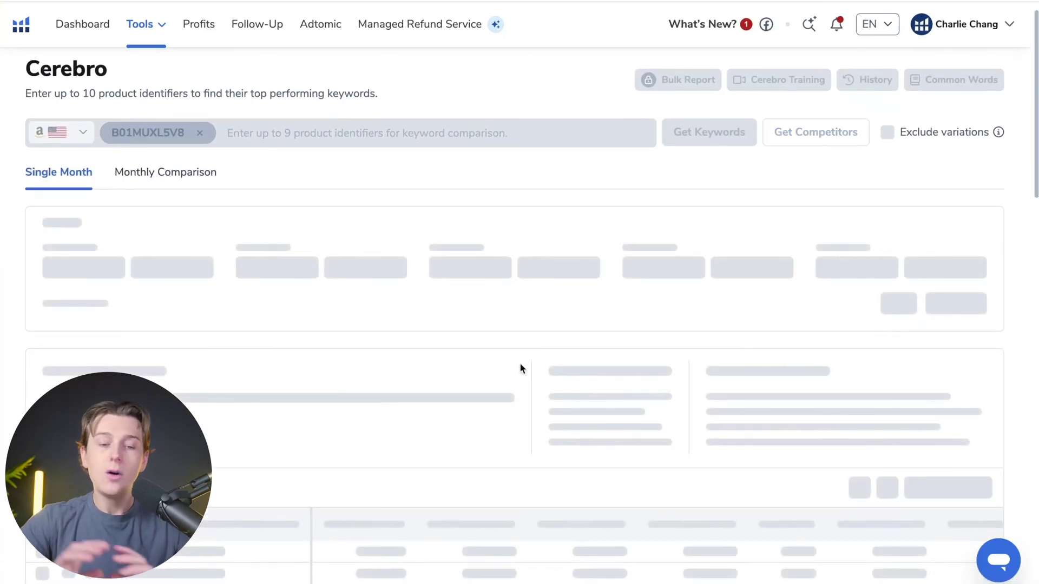
Step: Examine the keyword distribution, keyword table and available filters for the searched product
{"action": "scroll", "coordinate": [520, 368], "scroll_direction": "down", "scroll_amount": 10}
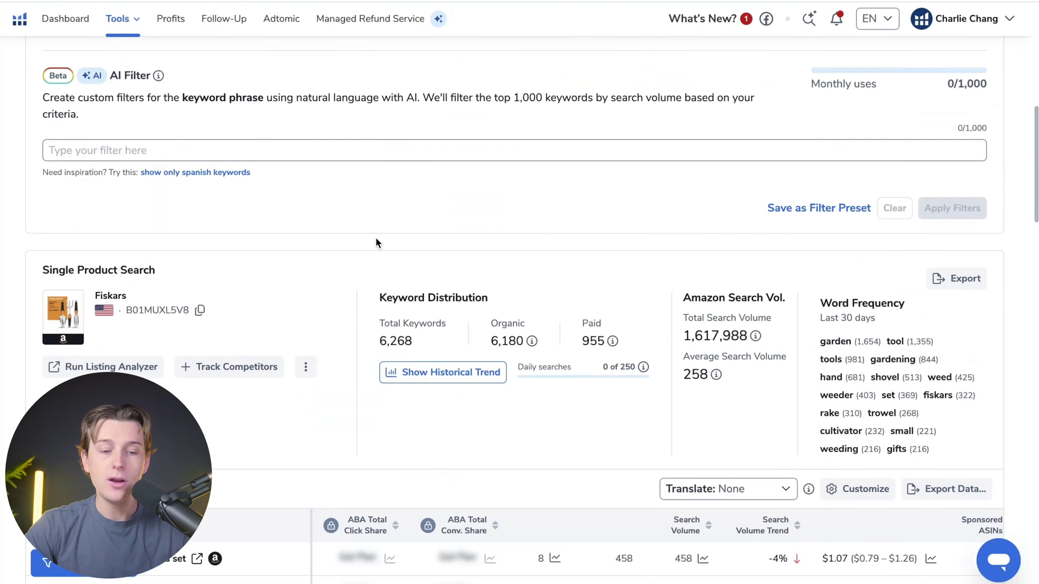
{"action": "scroll", "coordinate": [286, 226], "scroll_direction": "down", "scroll_amount": 3}
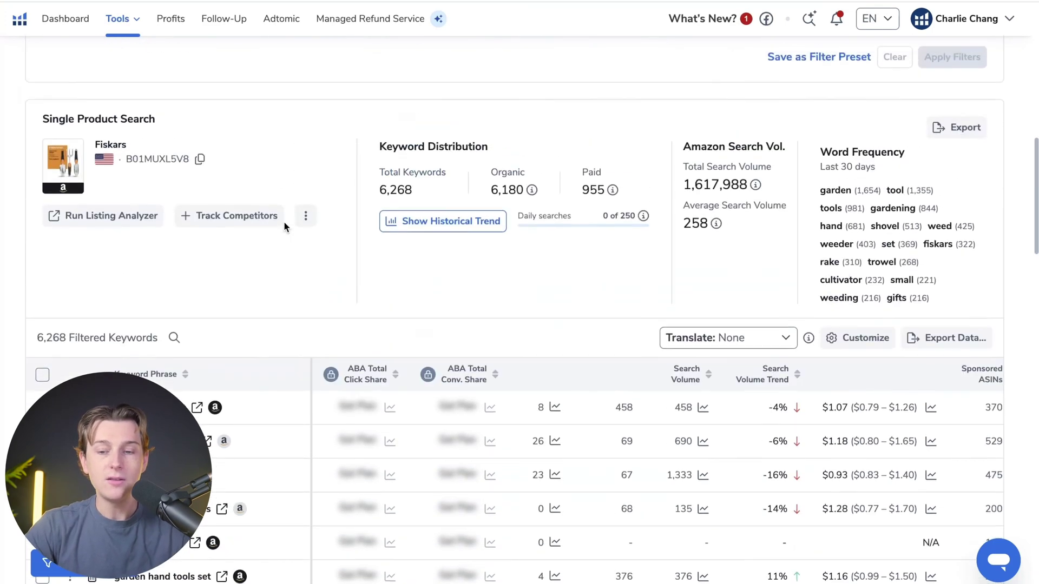
{"action": "scroll", "coordinate": [287, 225], "scroll_direction": "up", "scroll_amount": 1}
{"action": "scroll", "coordinate": [283, 221], "scroll_direction": "down", "scroll_amount": 6}
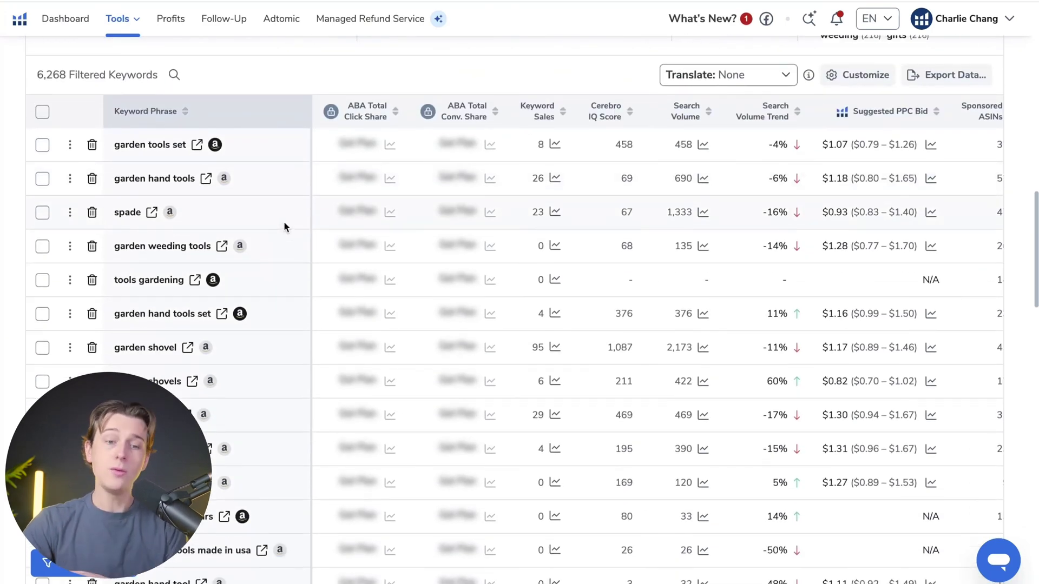
{"action": "scroll", "coordinate": [284, 220], "scroll_direction": "down", "scroll_amount": 1}
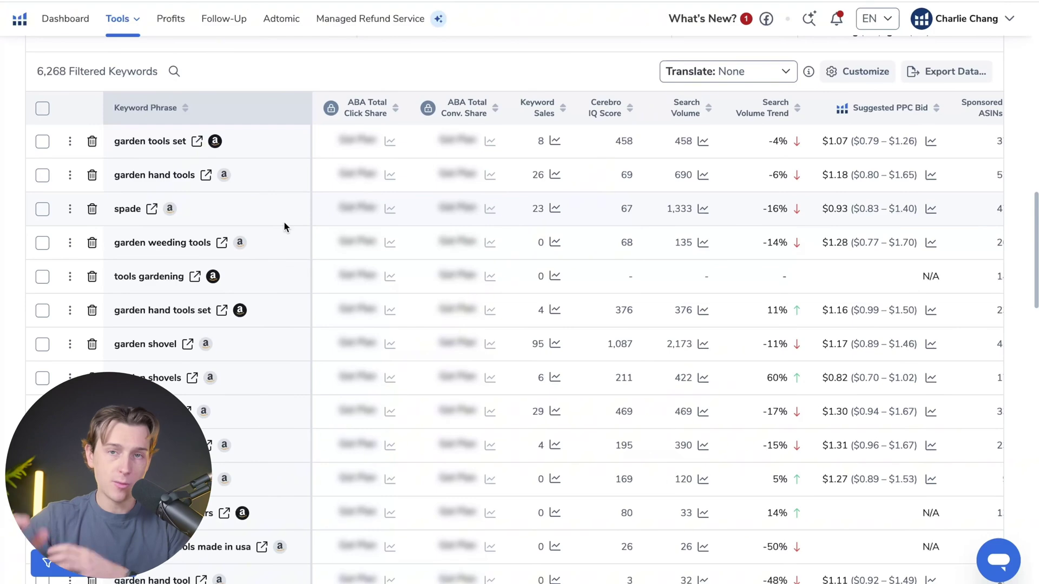
{"action": "scroll", "coordinate": [284, 222], "scroll_direction": "up", "scroll_amount": 10}
{"action": "scroll", "coordinate": [283, 231], "scroll_direction": "up", "scroll_amount": 3}
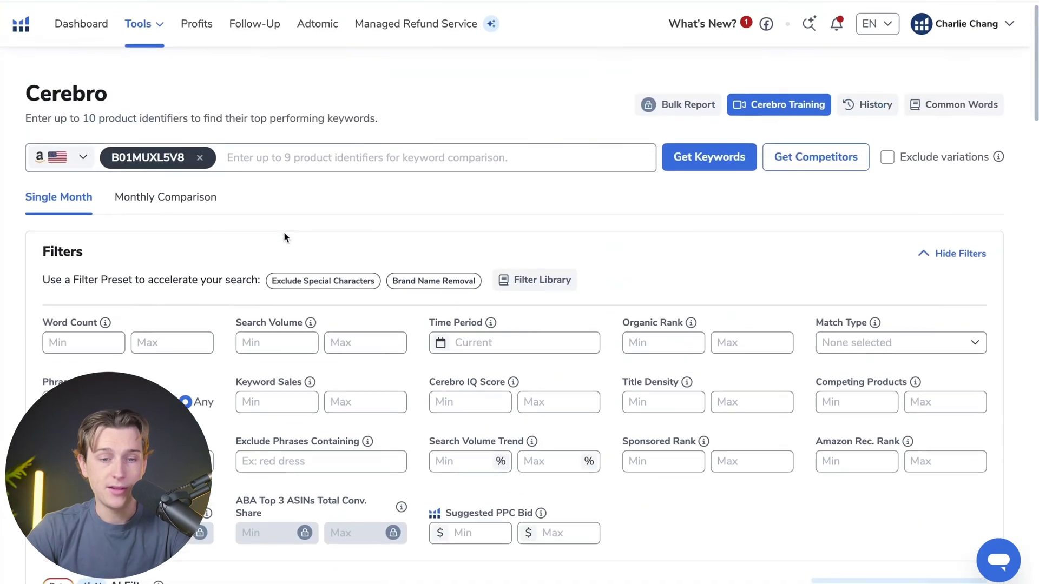
{"action": "scroll", "coordinate": [284, 232], "scroll_direction": "down", "scroll_amount": 3}
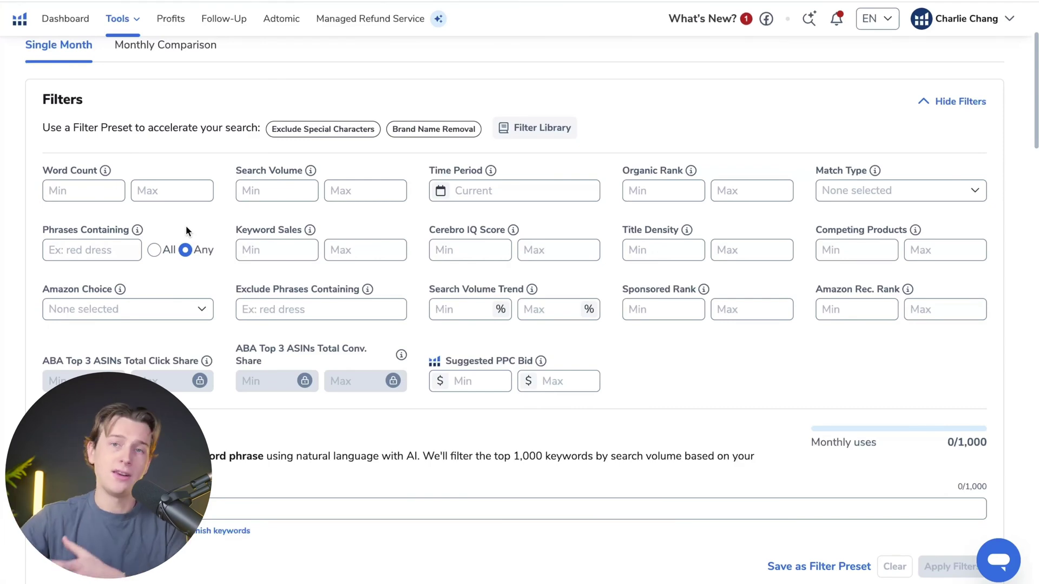
Step: Sort the keyword table by Cerebro IQ Score, first in descending and finally in ascending order
{"action": "scroll", "coordinate": [186, 230], "scroll_direction": "down", "scroll_amount": 10}
{"action": "scroll", "coordinate": [295, 395], "scroll_direction": "down", "scroll_amount": 1}
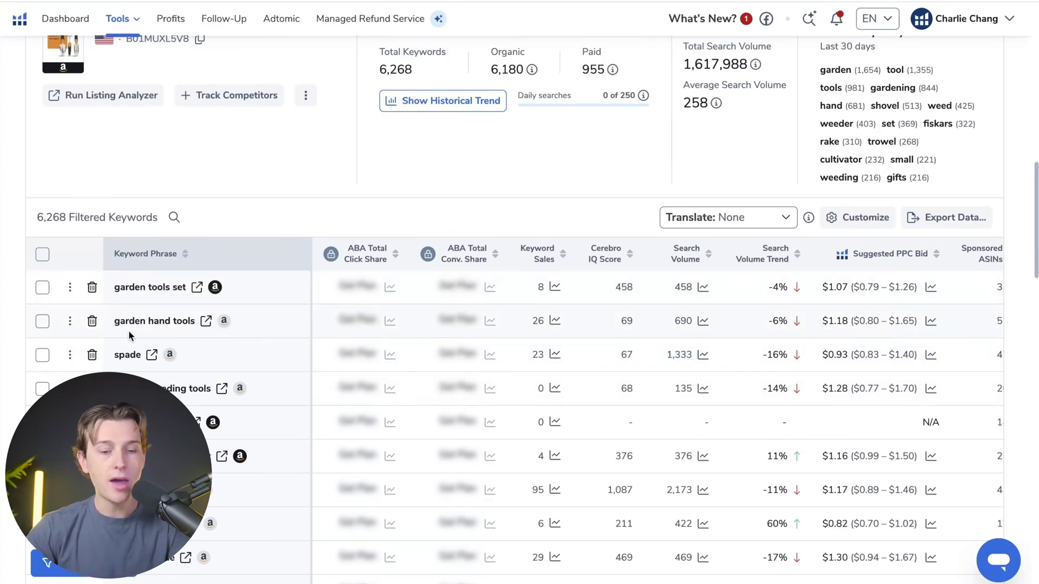
{"action": "scroll", "coordinate": [128, 330], "scroll_direction": "down", "scroll_amount": 1}
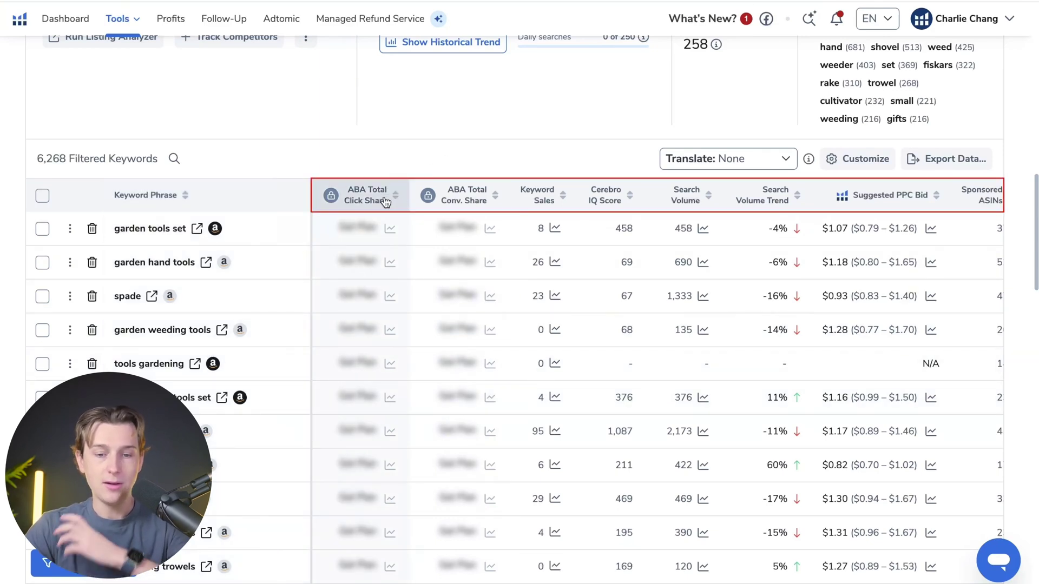
{"action": "mouse_move", "coordinate": [428, 202]}
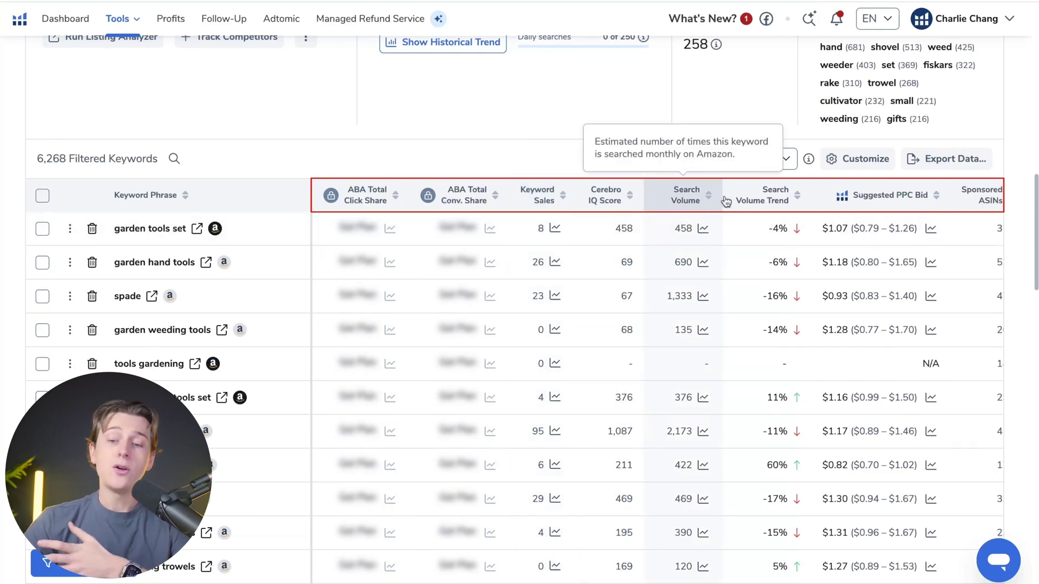
{"action": "left_click", "coordinate": [608, 202]}
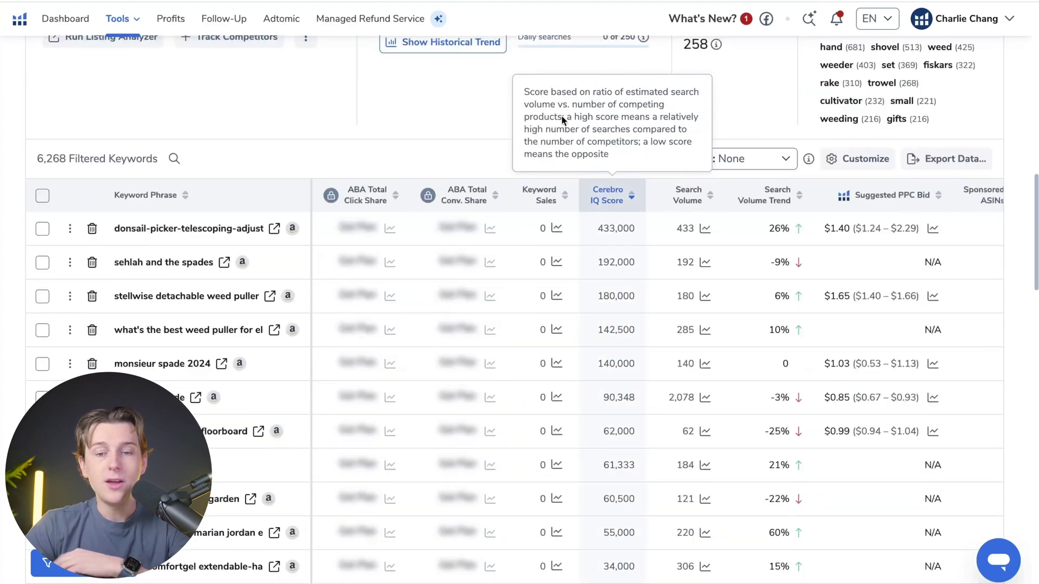
{"action": "left_click", "coordinate": [606, 197]}
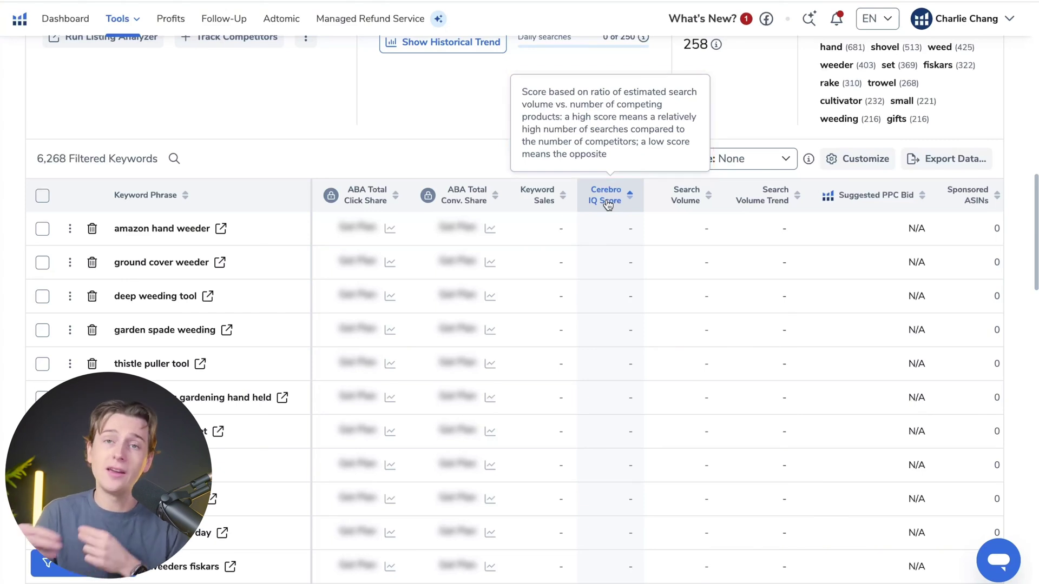
Step: View the product's Historical Trend chart of total keywords by type over the last 24 months and close it
{"action": "scroll", "coordinate": [609, 205], "scroll_direction": "up", "scroll_amount": 1}
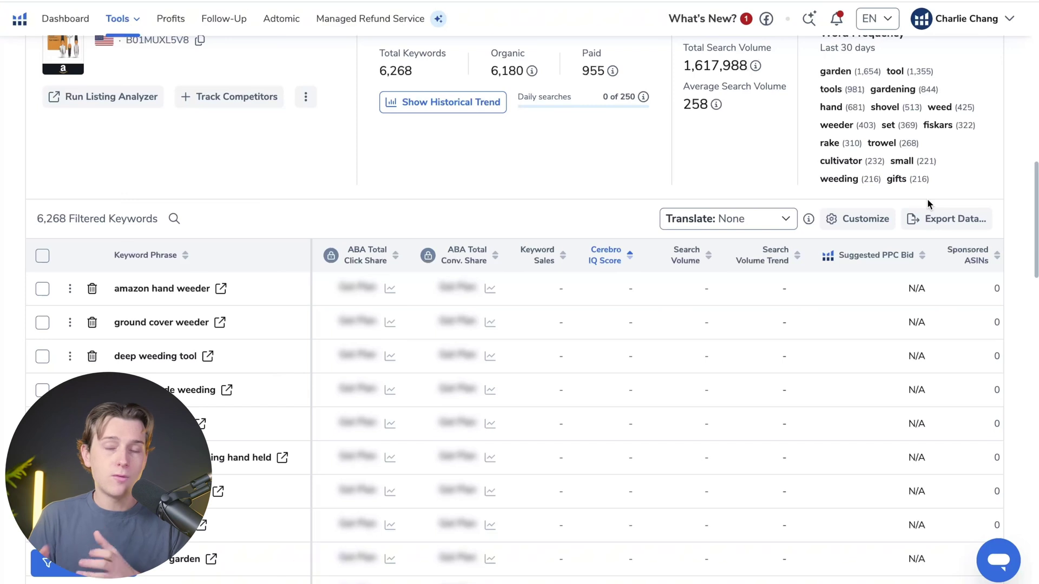
{"action": "scroll", "coordinate": [929, 204], "scroll_direction": "up", "scroll_amount": 3}
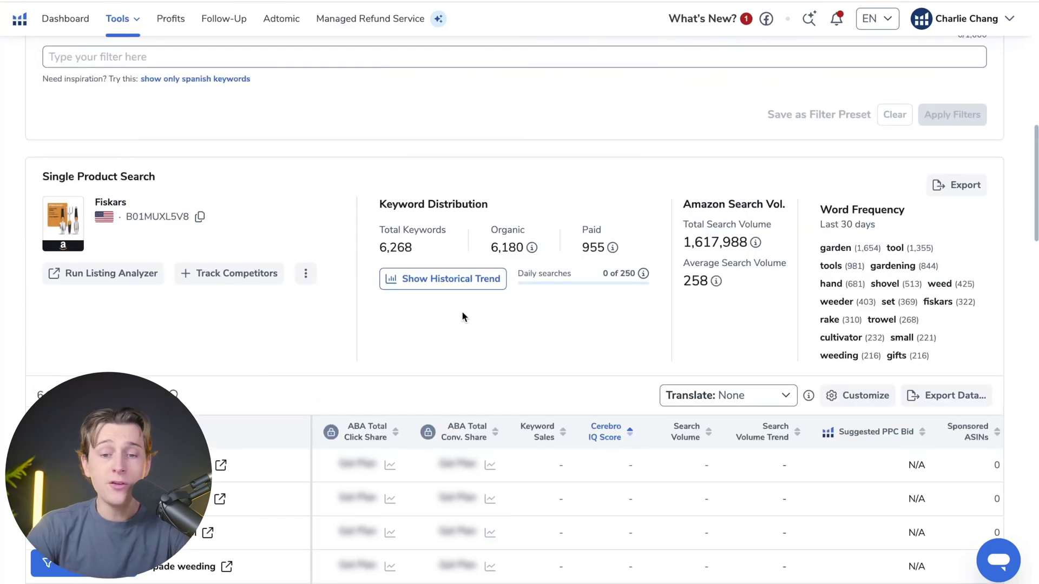
{"action": "left_click", "coordinate": [439, 284]}
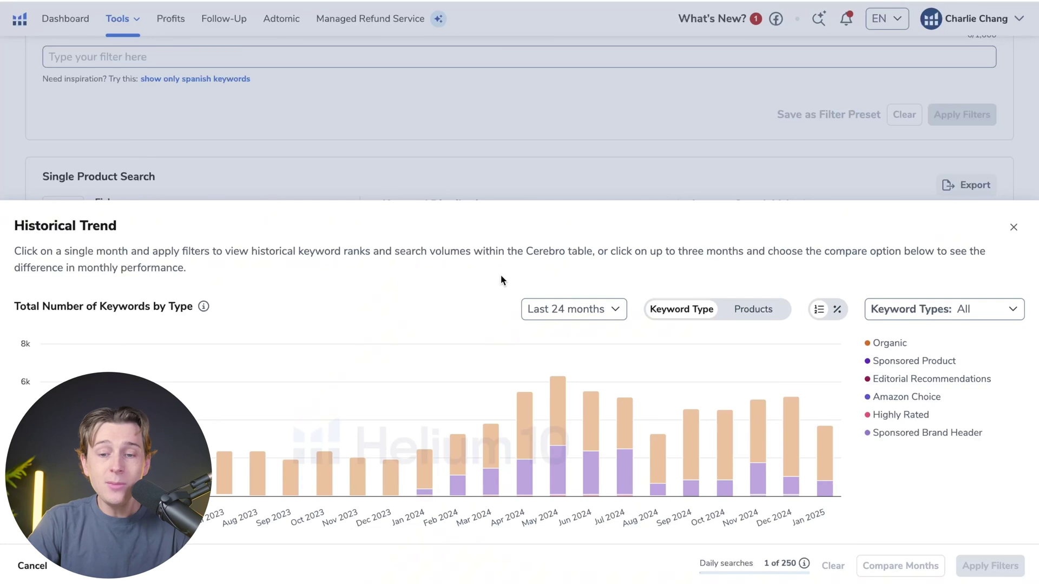
{"action": "mouse_move", "coordinate": [555, 496]}
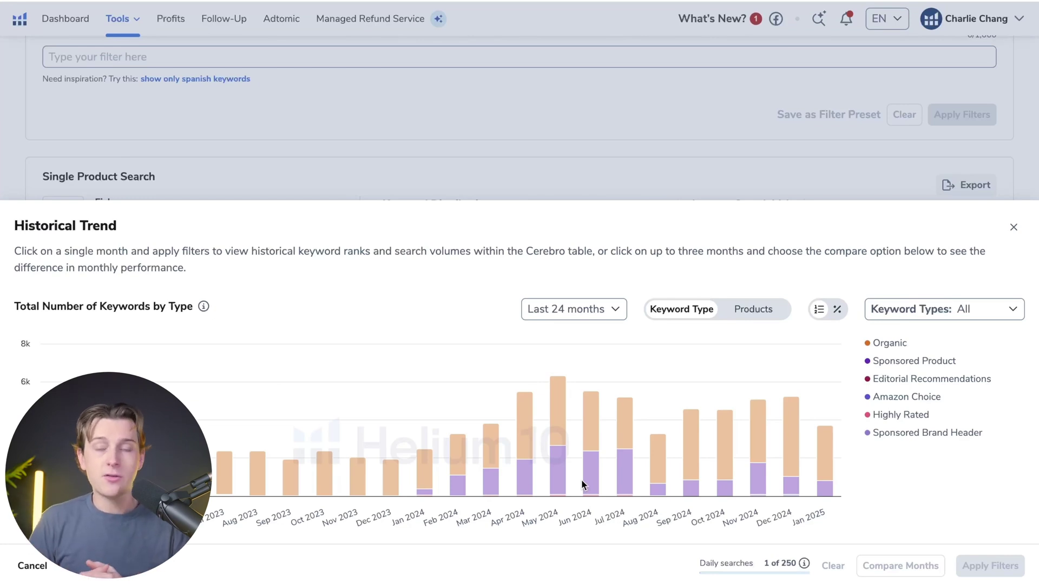
{"action": "left_click", "coordinate": [636, 174]}
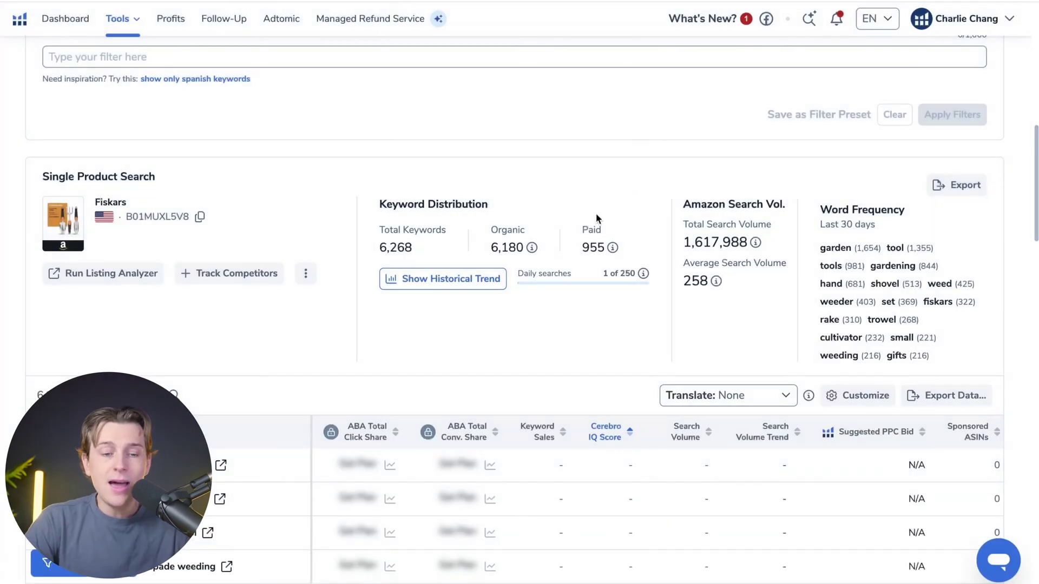